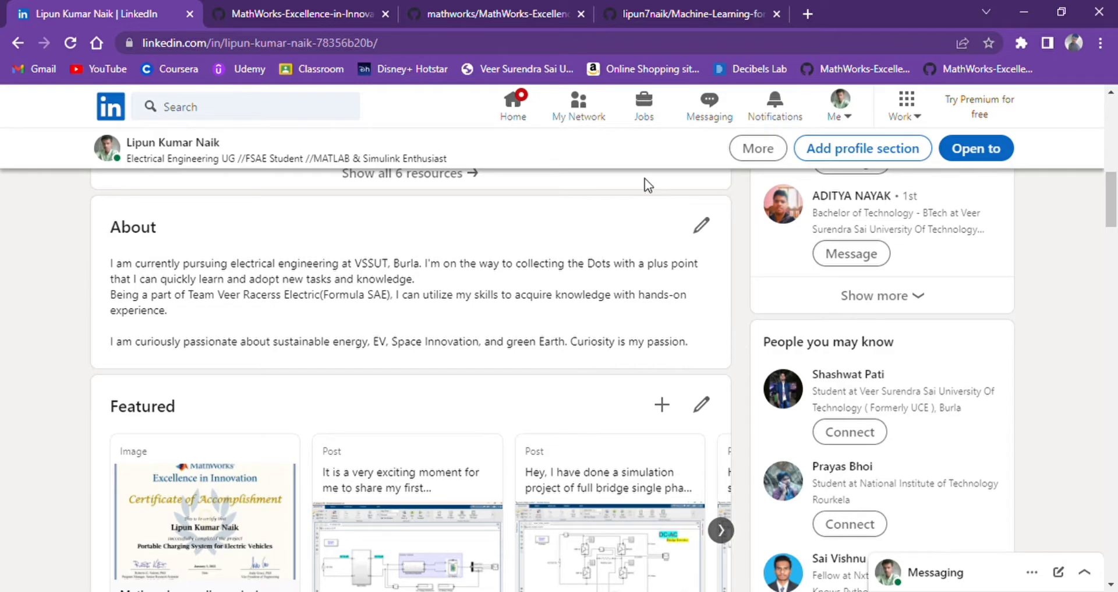
# Read through the Machine Learning for Motor Control README, then bring up the main Excellence in Innovation README
pyautogui.click(341, 2)
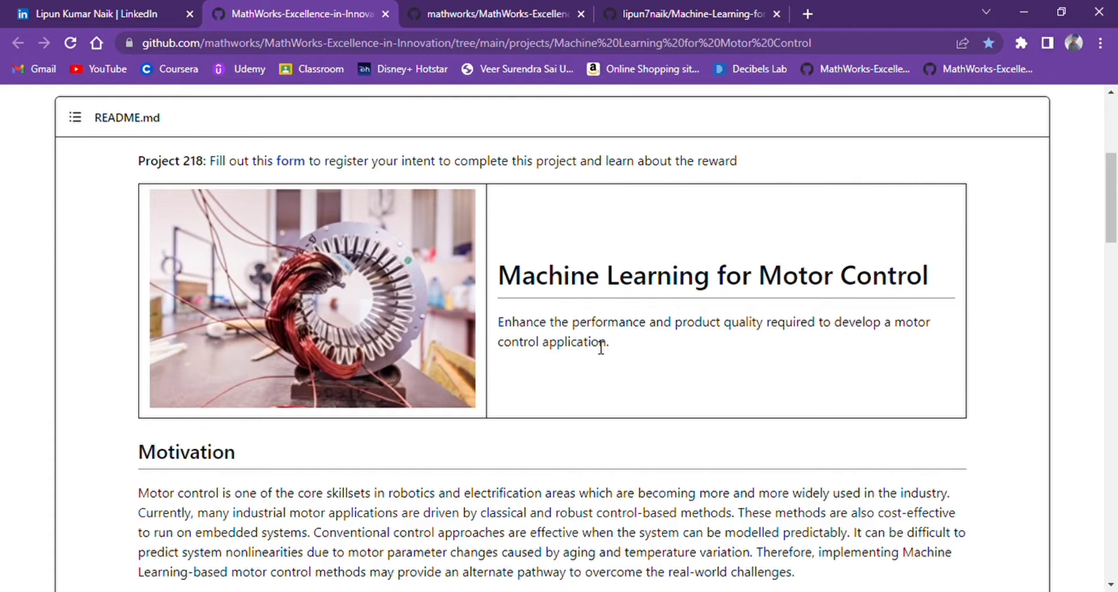
pyautogui.scroll(-8, 844, 442)
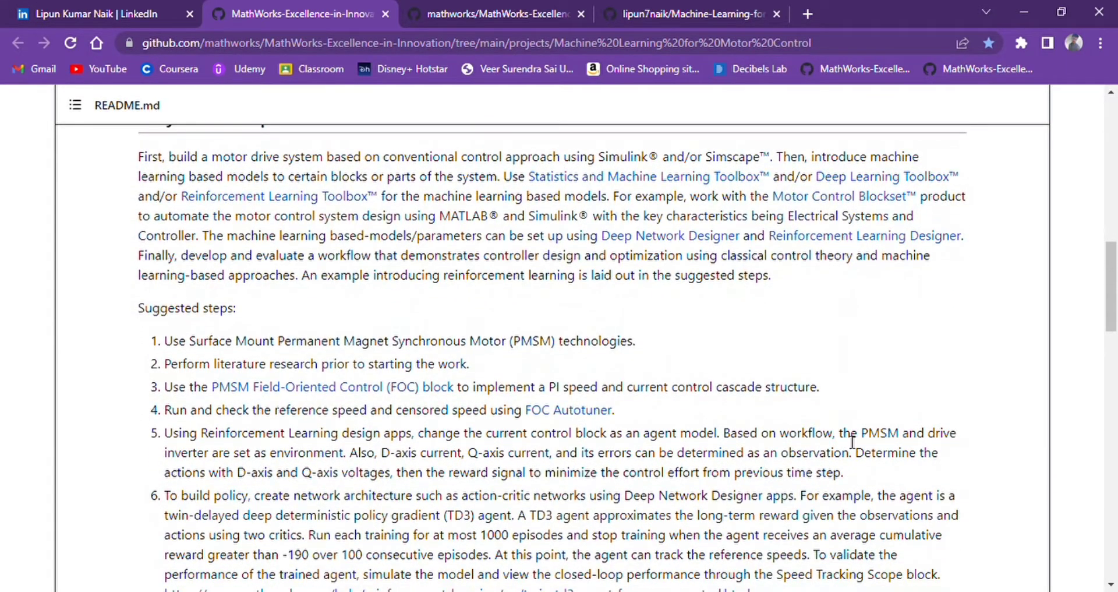
pyautogui.scroll(-3, 846, 440)
pyautogui.scroll(-3, 851, 441)
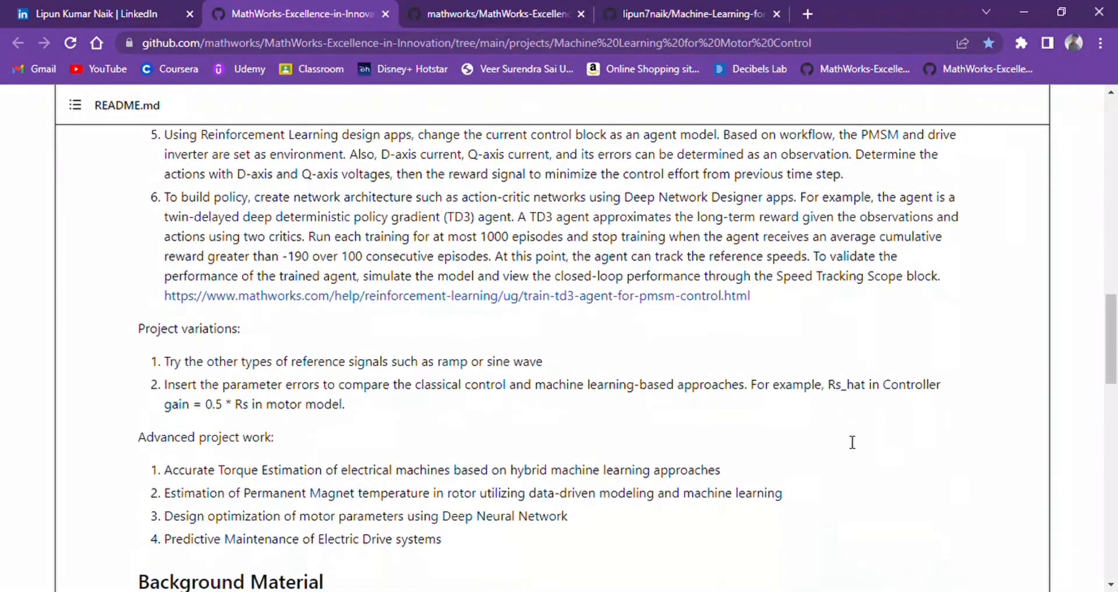
pyautogui.scroll(-3, 848, 441)
pyautogui.scroll(-9, 847, 442)
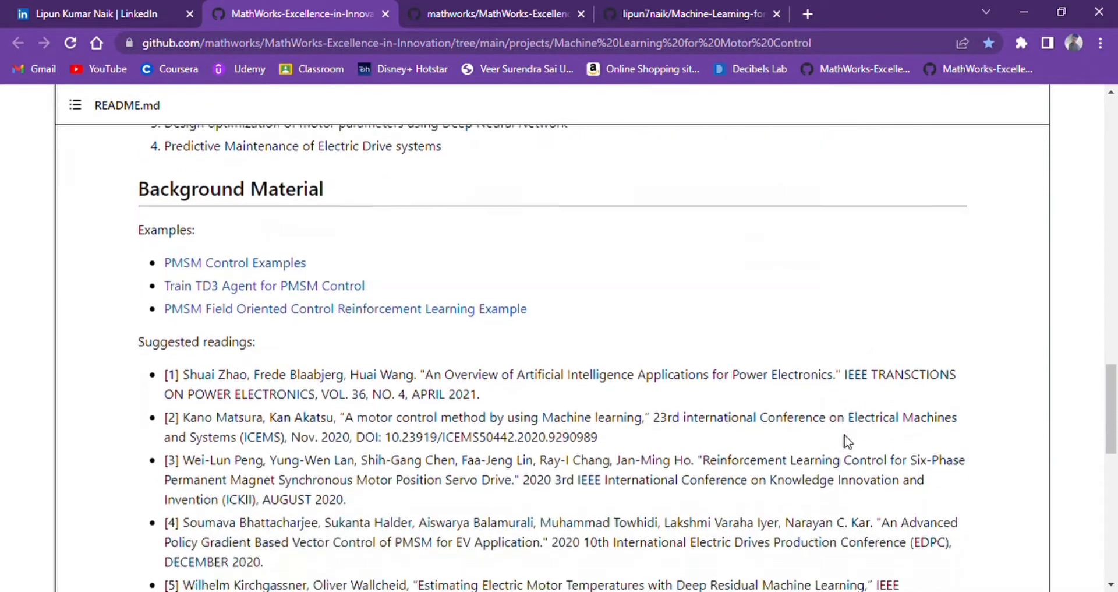
pyautogui.scroll(-7, 846, 441)
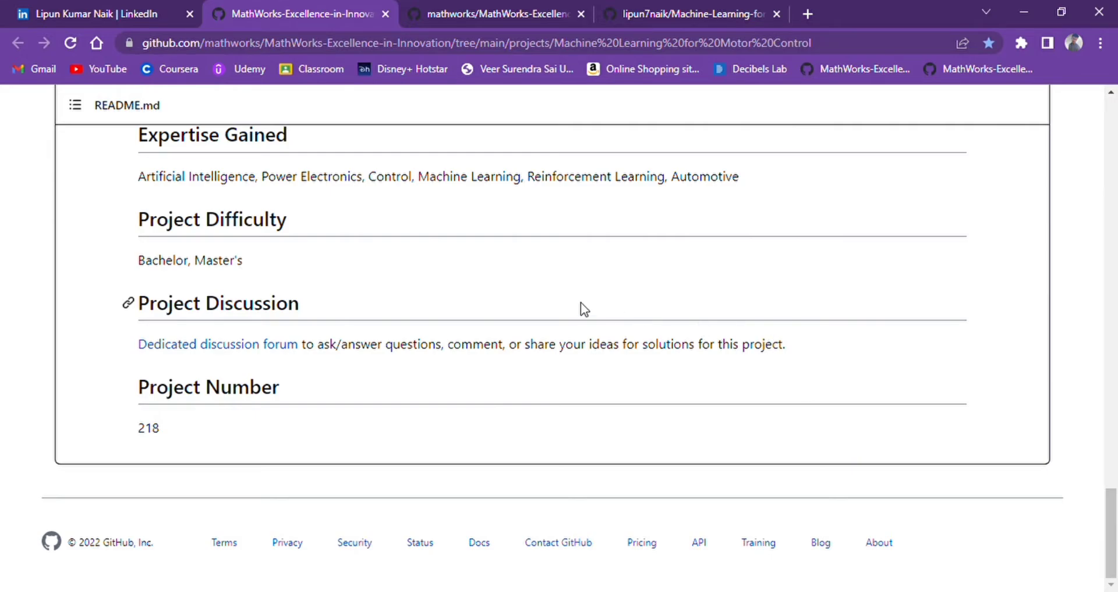
pyautogui.scroll(15, 582, 304)
pyautogui.scroll(2, 581, 304)
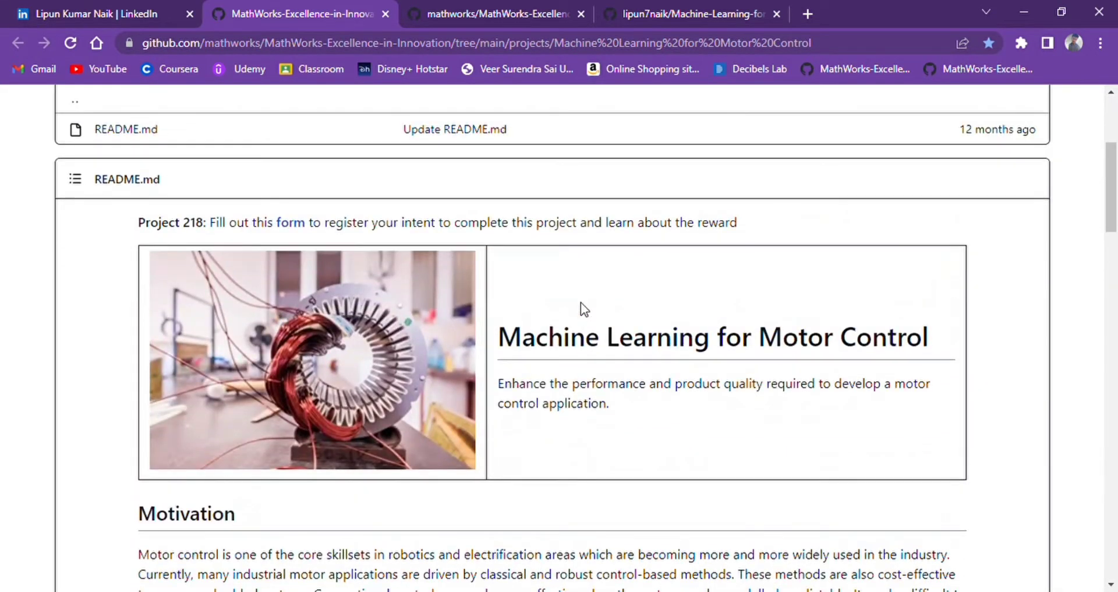
pyautogui.click(452, 6)
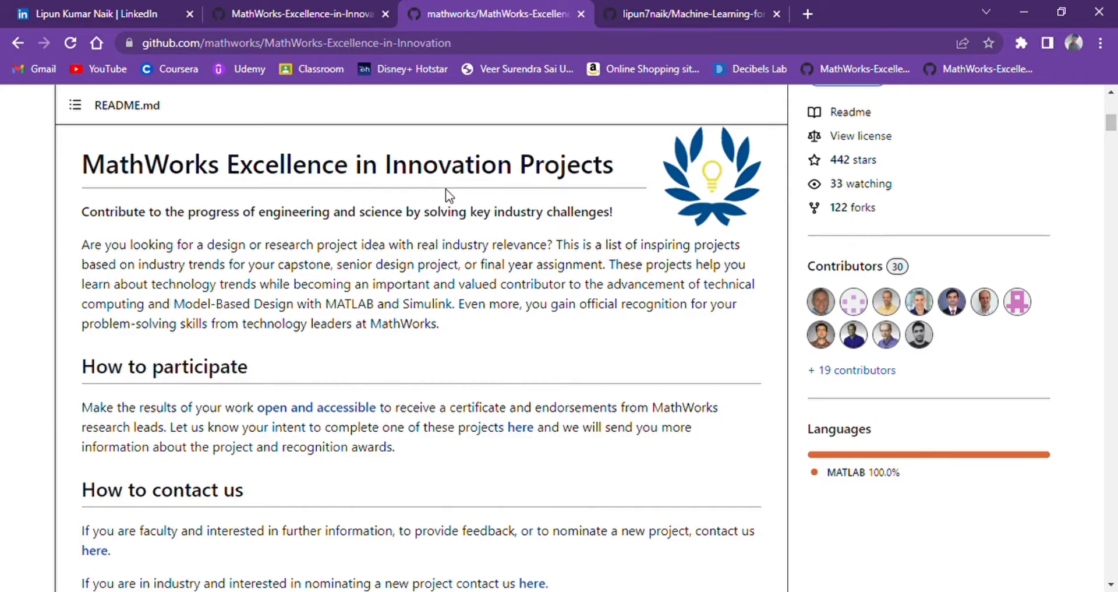
# Scroll the main README to Projects by technology trends, then switch to the Machine-Learning-for-Motor-Control- repository
pyautogui.scroll(-3, 465, 257)
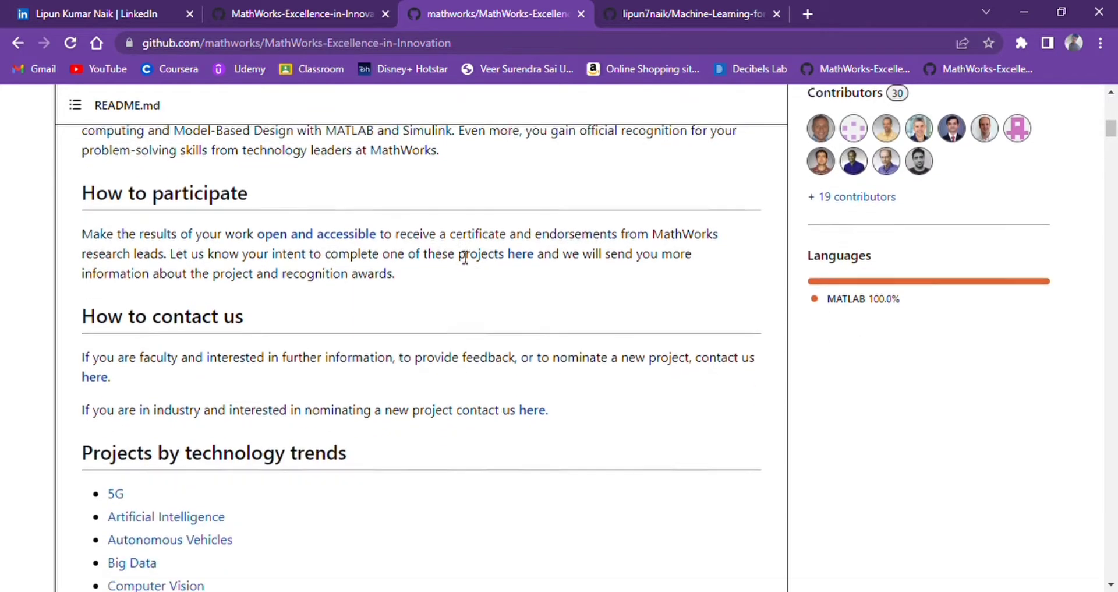
pyautogui.scroll(-4, 465, 257)
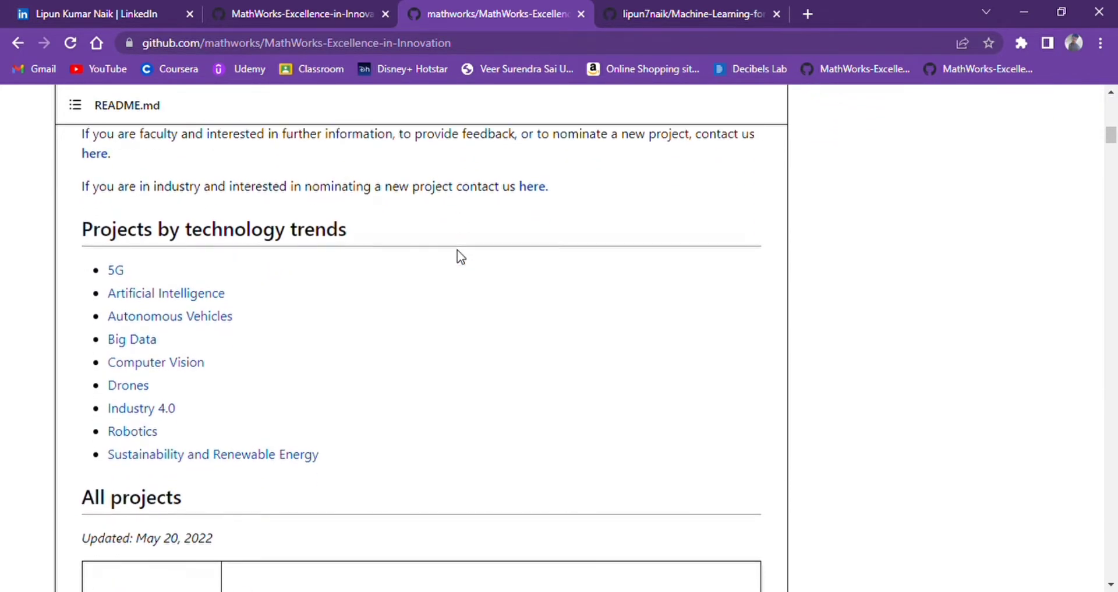
pyautogui.scroll(-1, 457, 250)
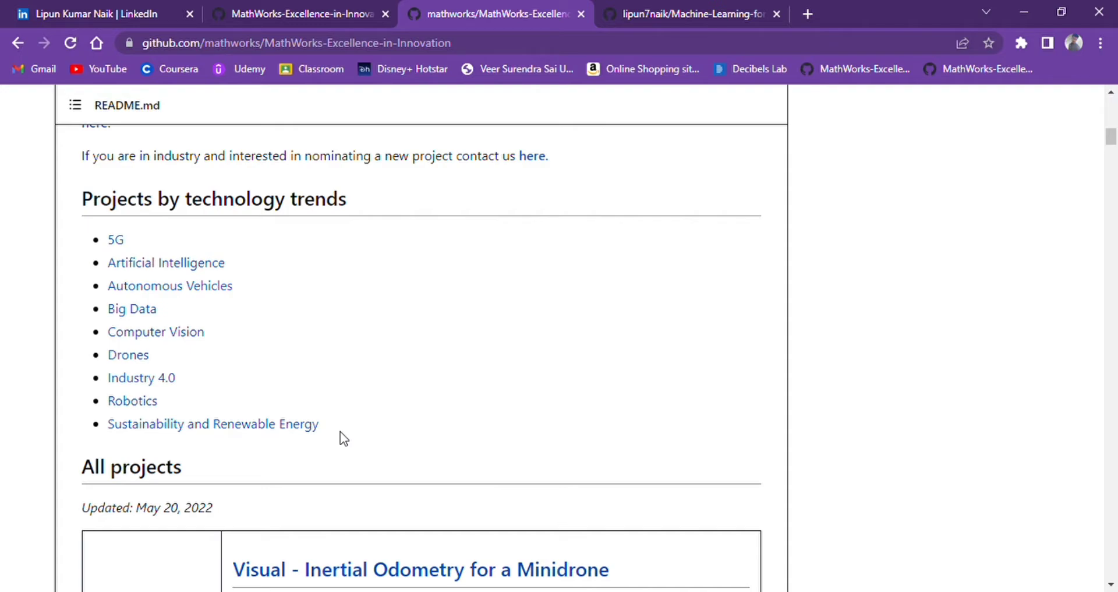
pyautogui.click(720, 8)
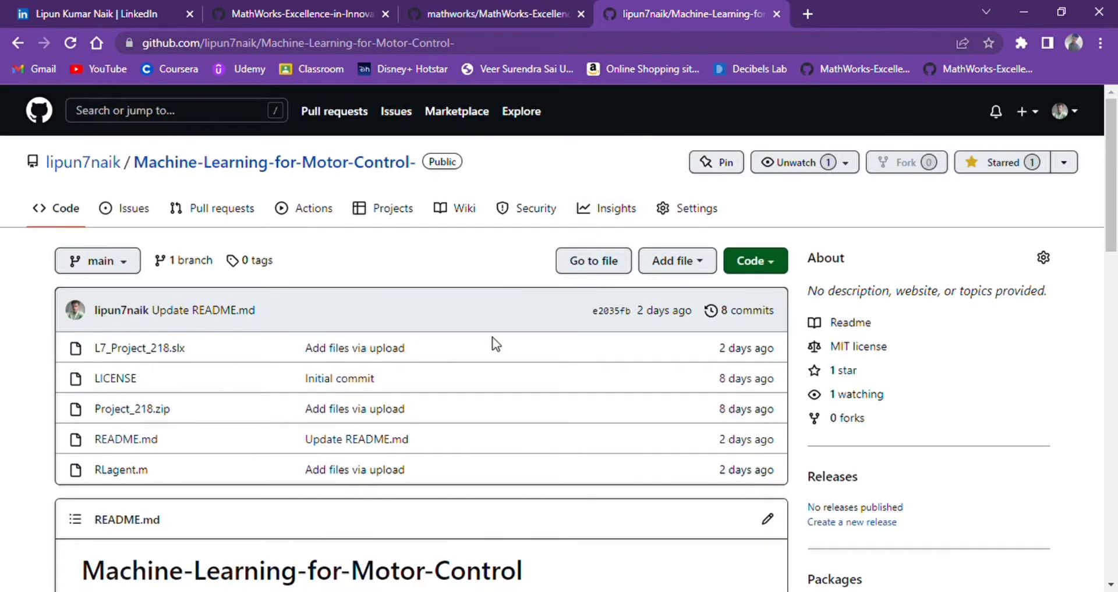
pyautogui.scroll(-3, 396, 455)
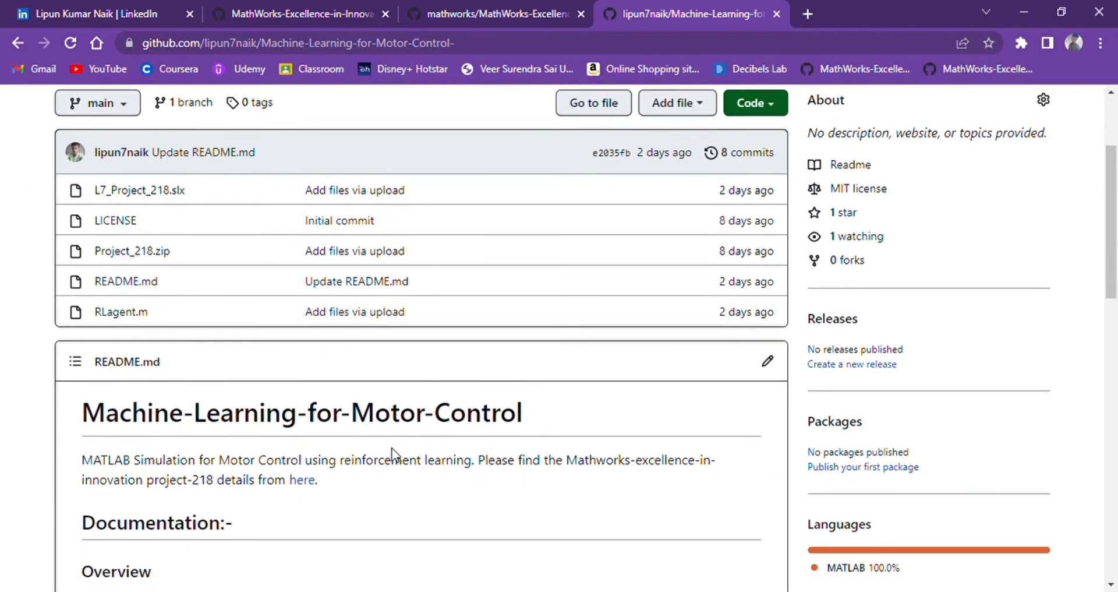
pyautogui.scroll(3, 399, 455)
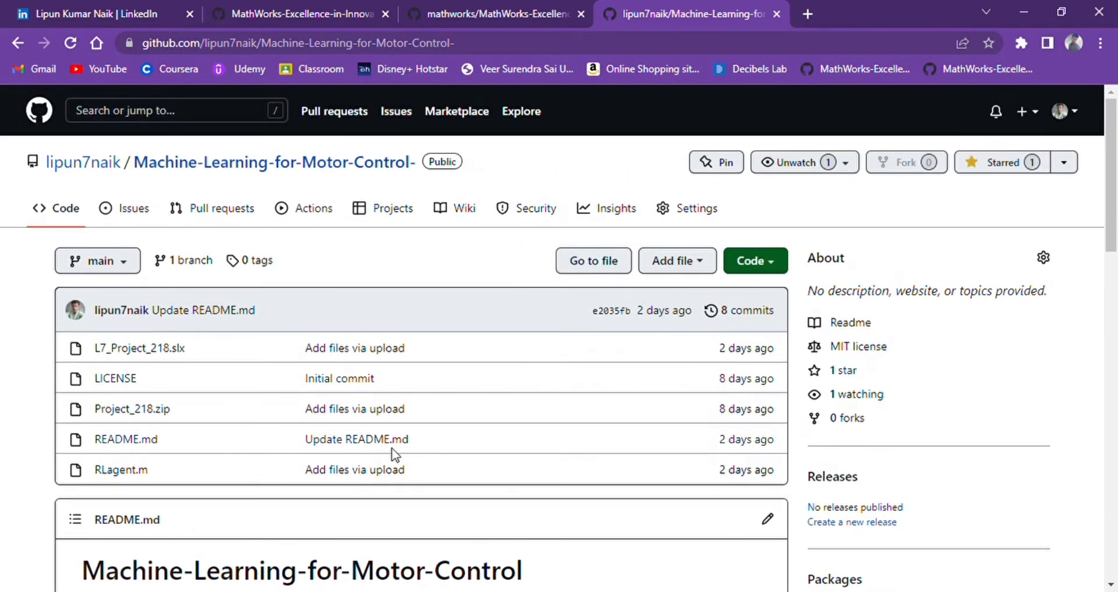
pyautogui.scroll(-1, 395, 454)
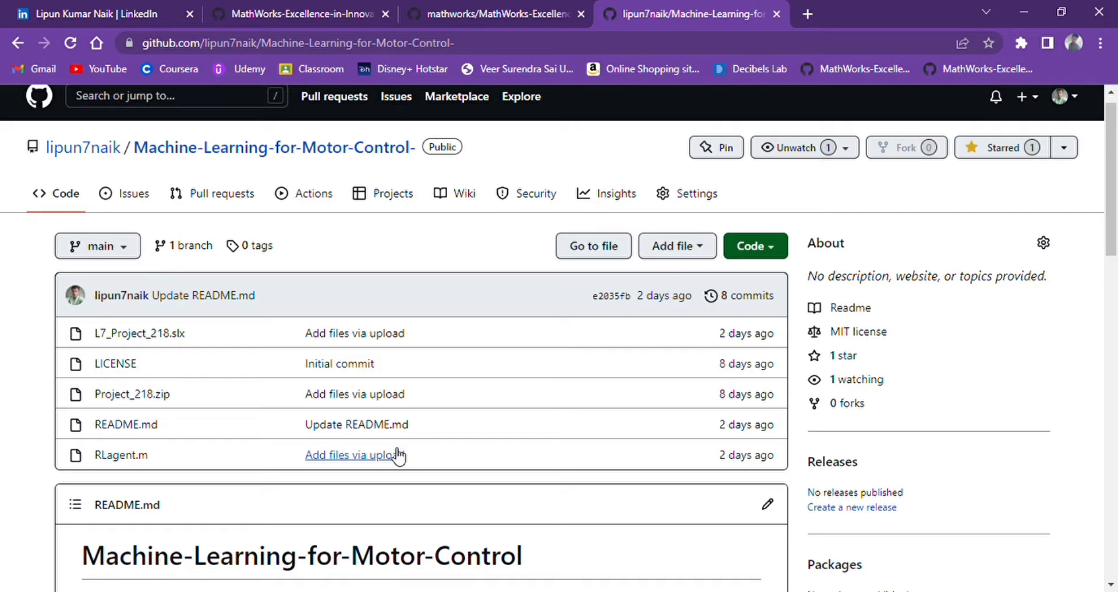
pyautogui.scroll(-3, 398, 456)
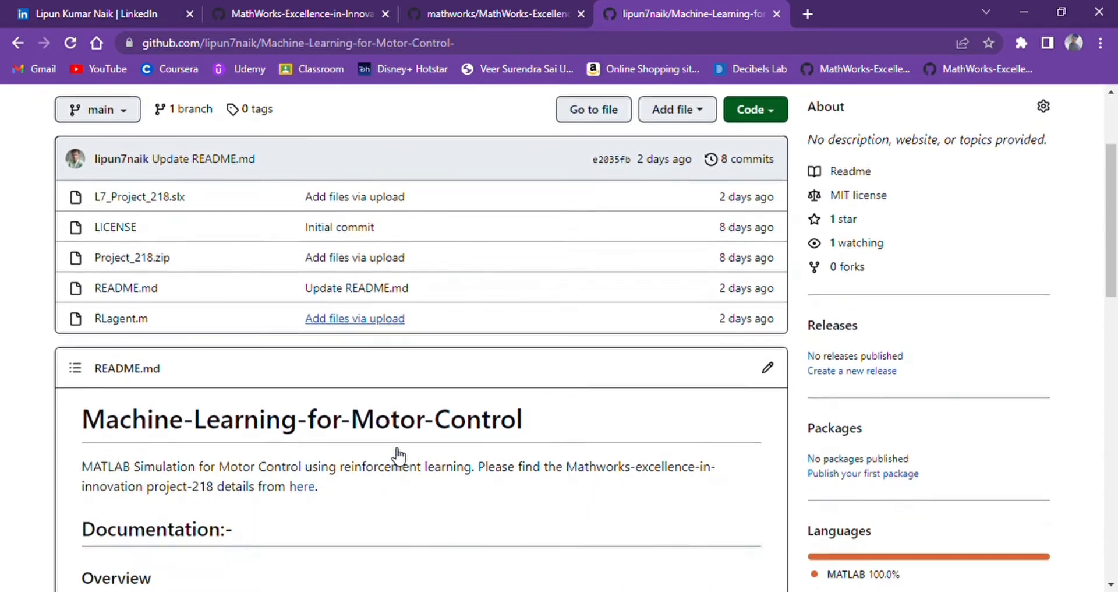
pyautogui.scroll(-1, 397, 455)
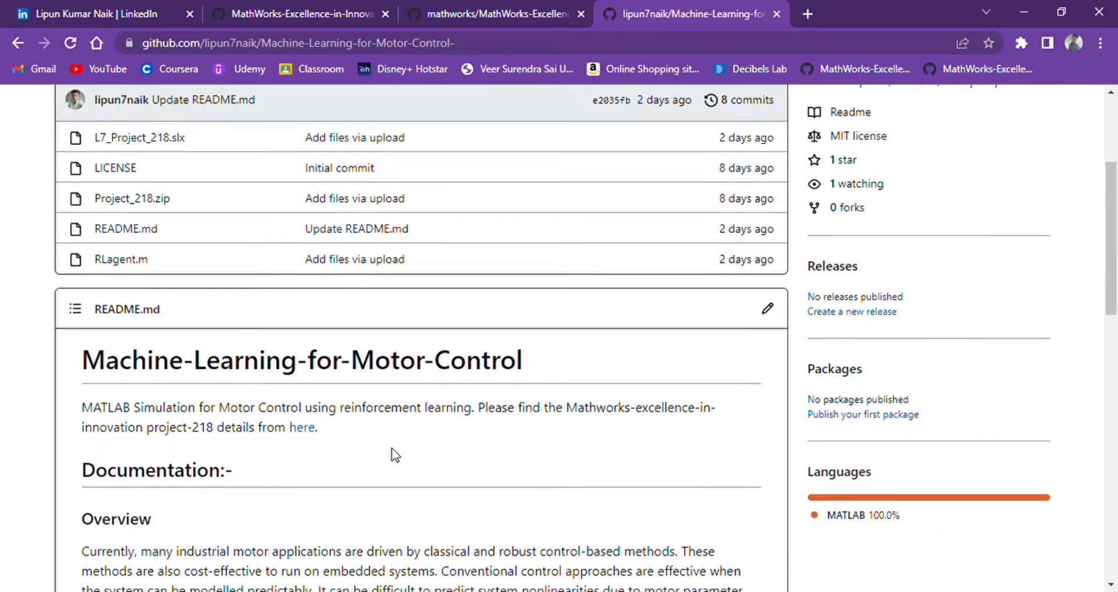
pyautogui.scroll(-5, 396, 454)
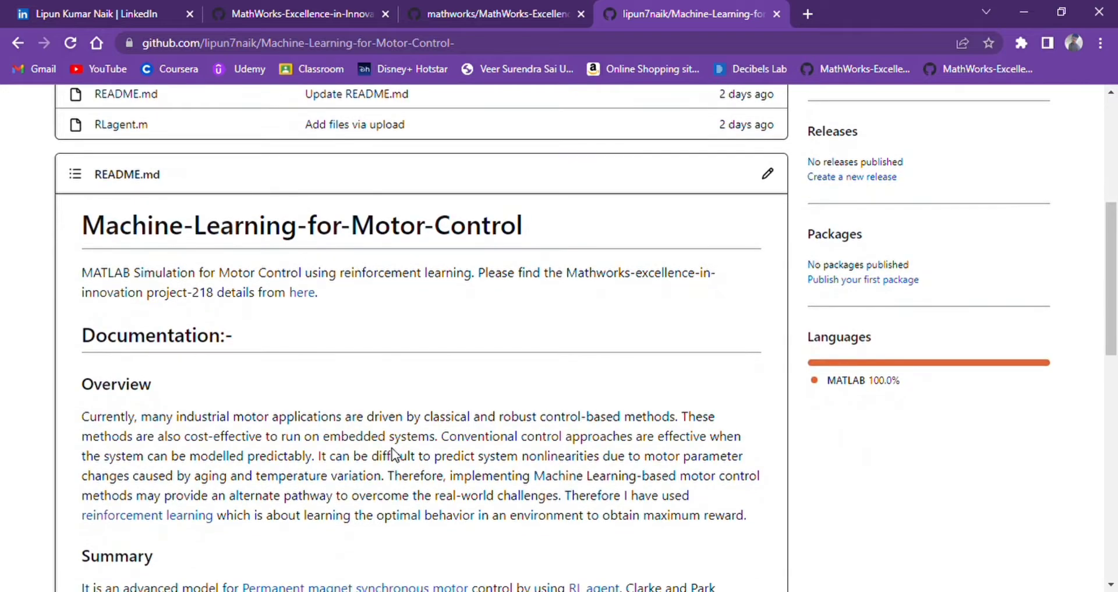
pyautogui.scroll(-5, 396, 454)
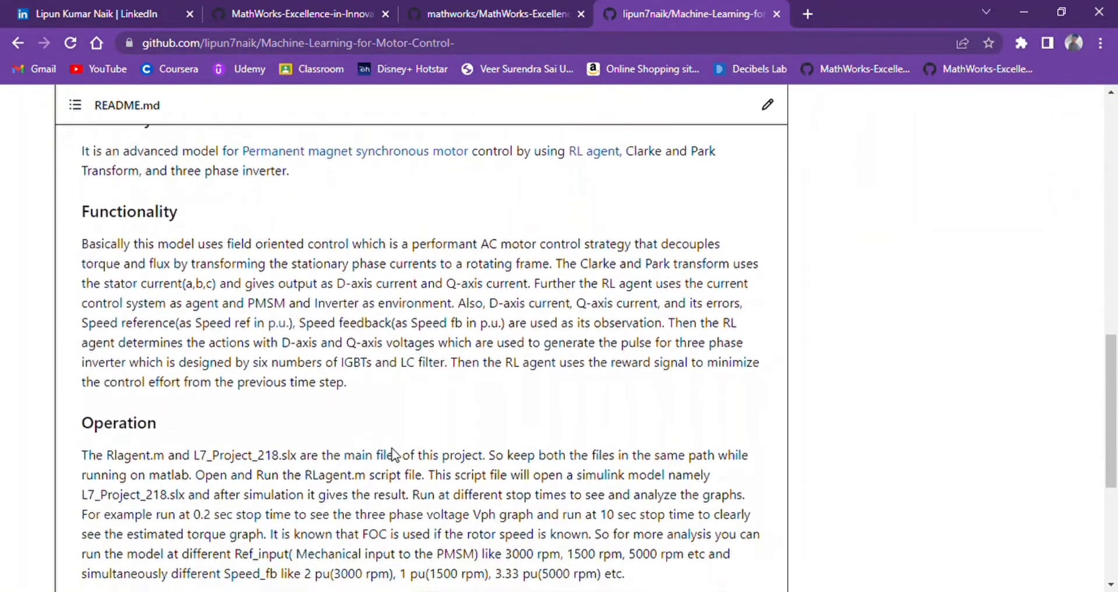
pyautogui.scroll(-3, 392, 449)
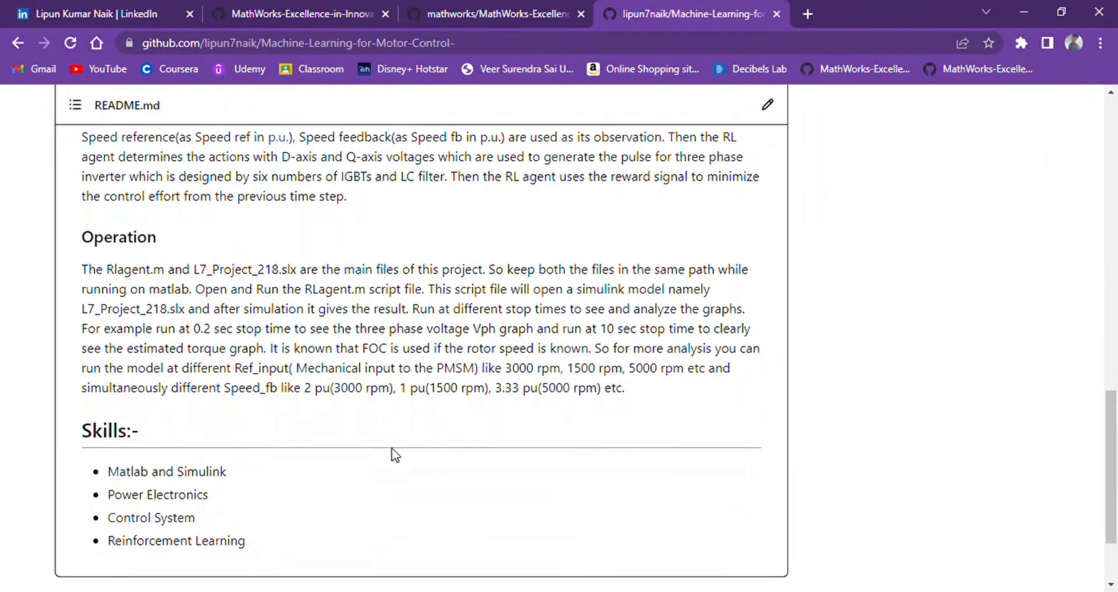
pyautogui.scroll(-2, 395, 455)
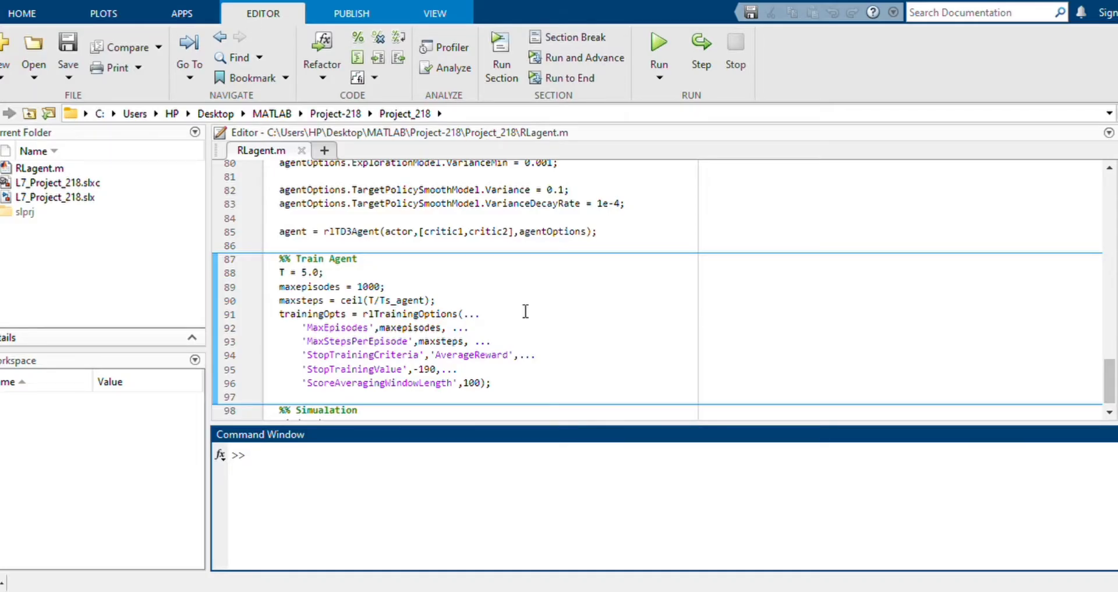
# Run RLagent.m from the top to load the L7_Project_218 PMSM Simulink model
pyautogui.scroll(20, 654, 230)
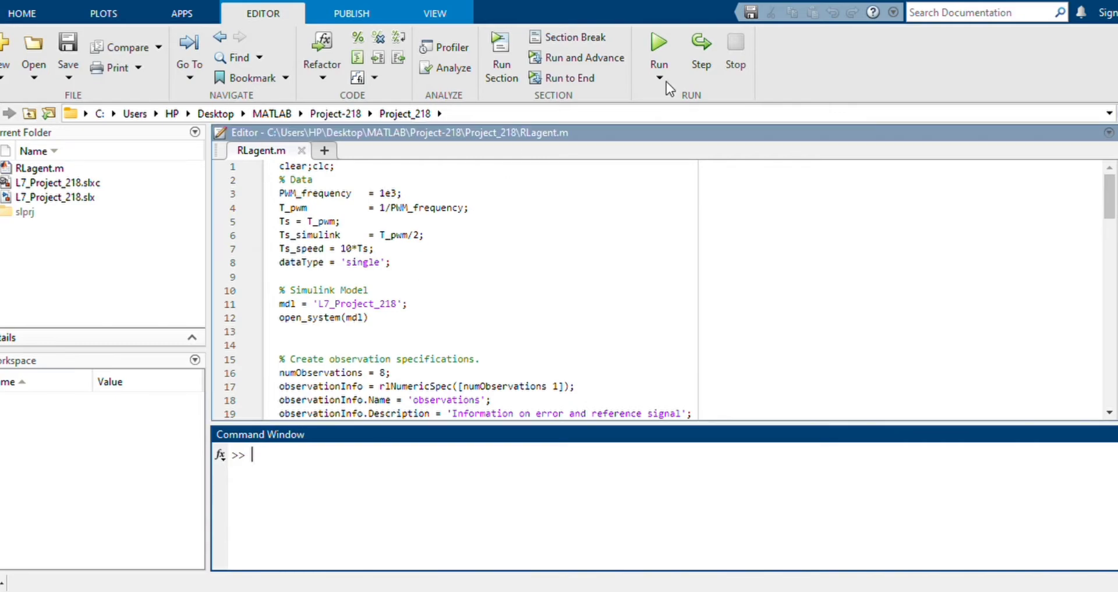
pyautogui.click(646, 46)
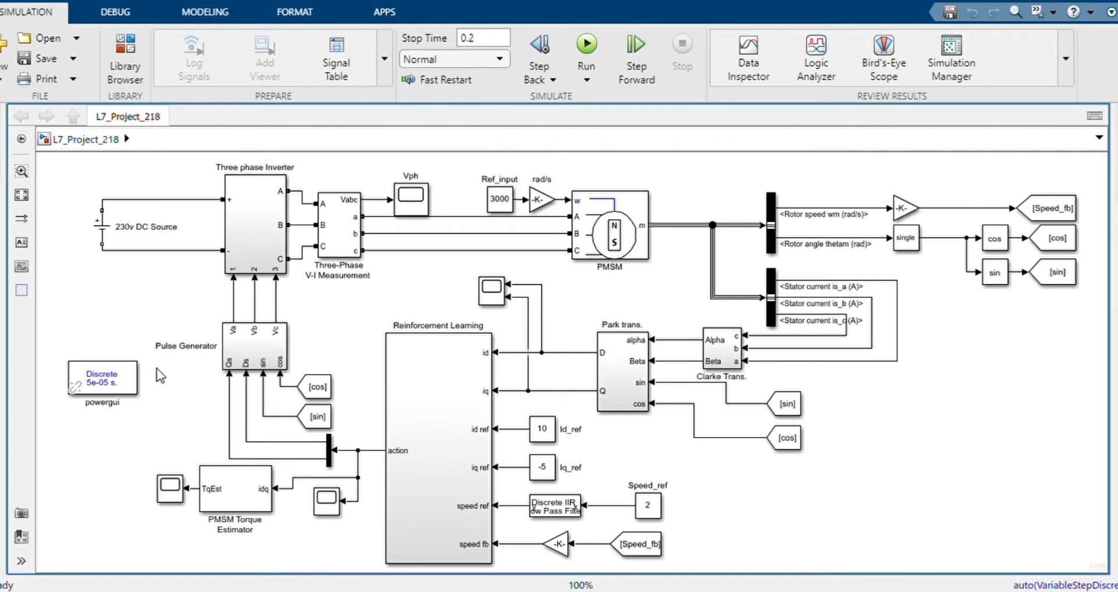
pyautogui.click(601, 235)
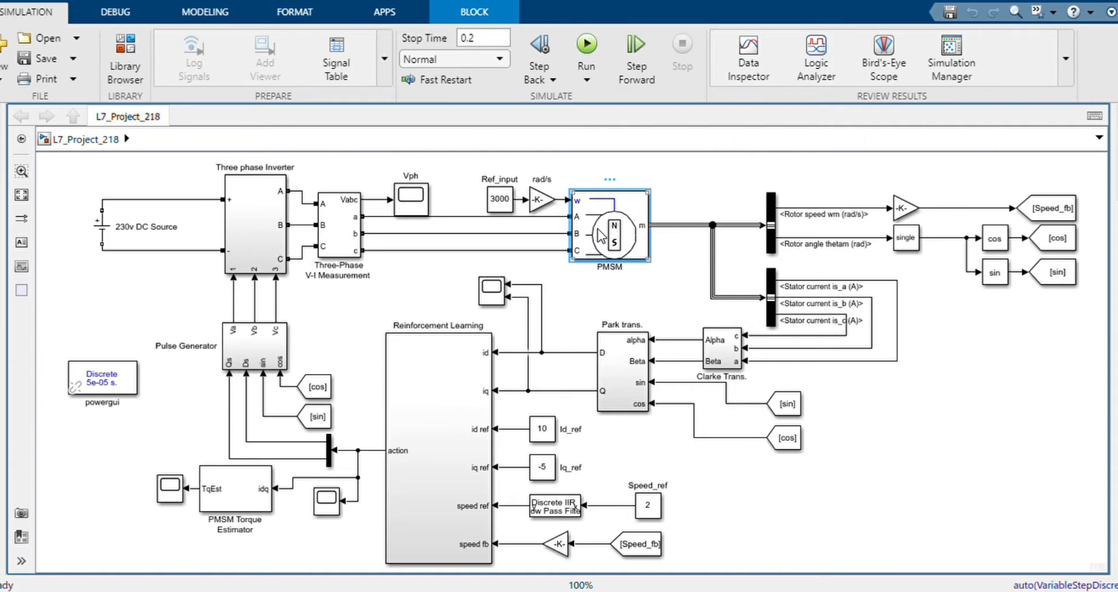
pyautogui.click(695, 308)
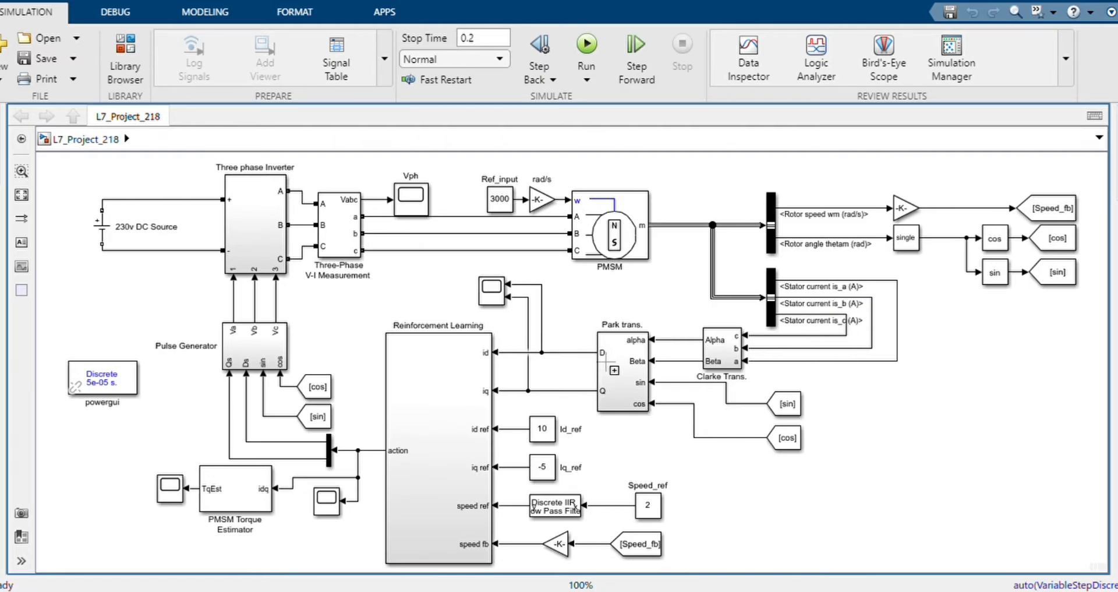
pyautogui.click(607, 393)
pyautogui.click(523, 351)
pyautogui.click(551, 431)
pyautogui.click(547, 470)
pyautogui.click(604, 462)
pyautogui.click(646, 499)
pyautogui.click(649, 512)
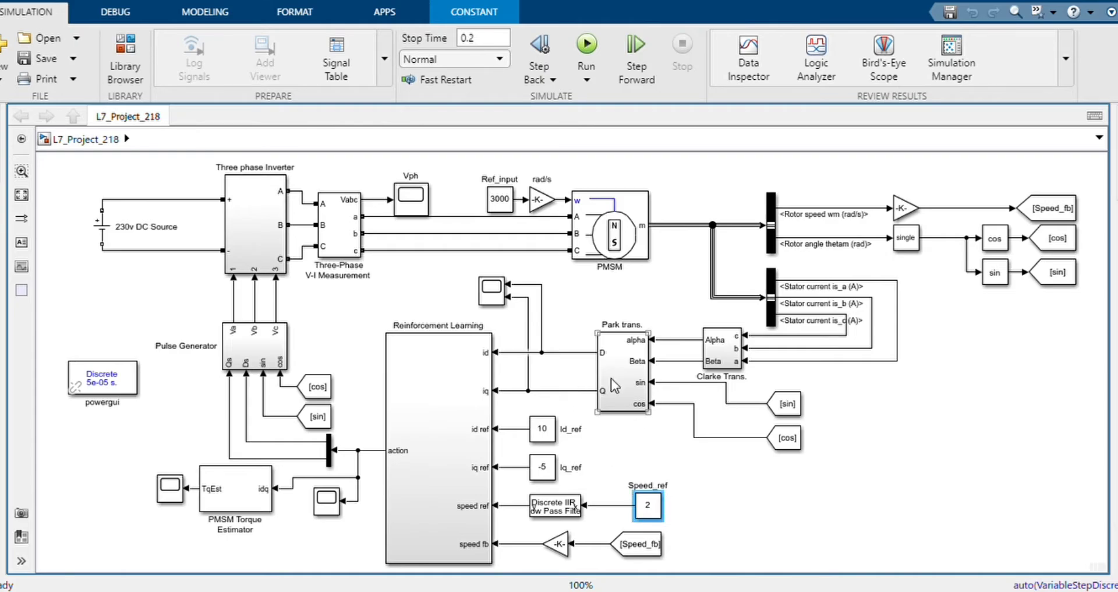
pyautogui.click(648, 547)
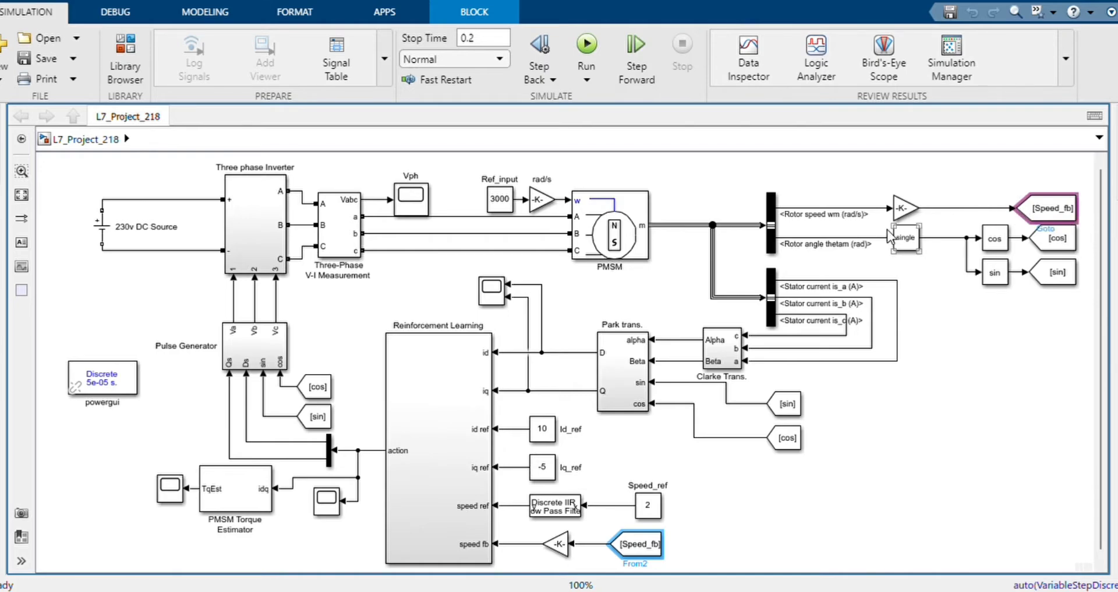
pyautogui.click(562, 545)
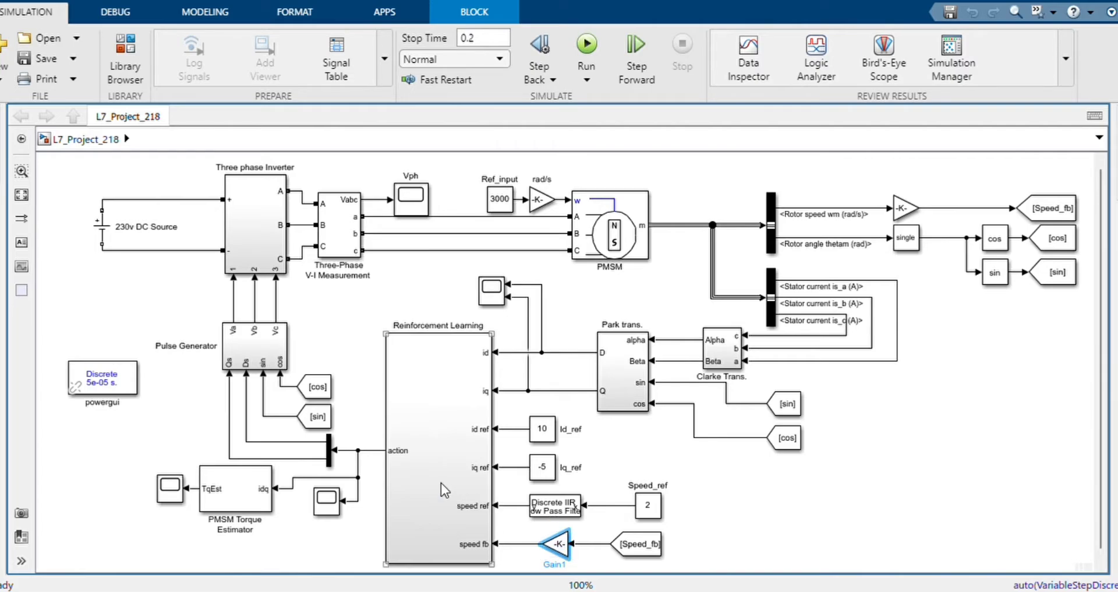
# Open the Reinforcement Learning subsystem and highlight its iq ref, id ref, speed fb inputs and Observations block
pyautogui.doubleClick(435, 407)
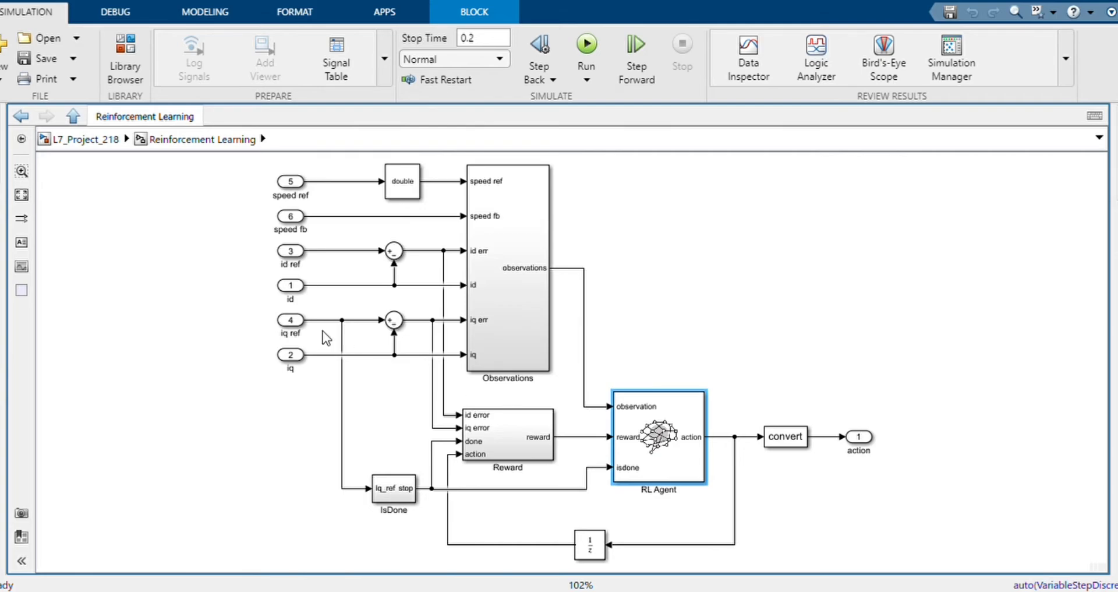
pyautogui.click(291, 320)
pyautogui.click(296, 254)
pyautogui.click(302, 239)
pyautogui.click(295, 221)
pyautogui.click(349, 213)
pyautogui.click(520, 256)
# Look inside the Observations and Reward subsystems, returning to the Reinforcement Learning level after each
pyautogui.doubleClick(521, 258)
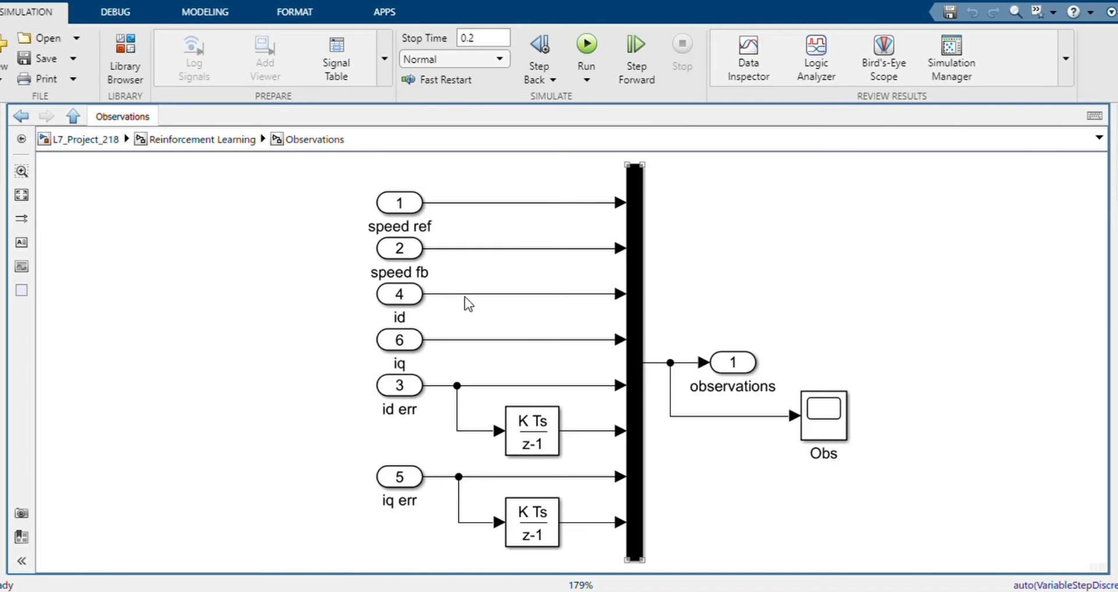
pyautogui.click(188, 139)
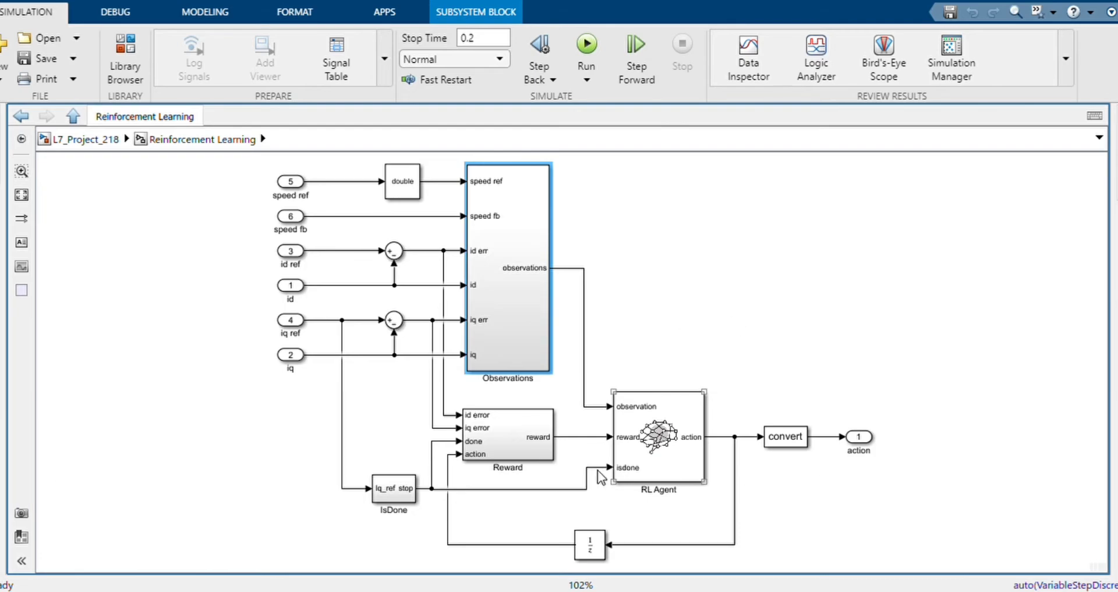
pyautogui.doubleClick(501, 452)
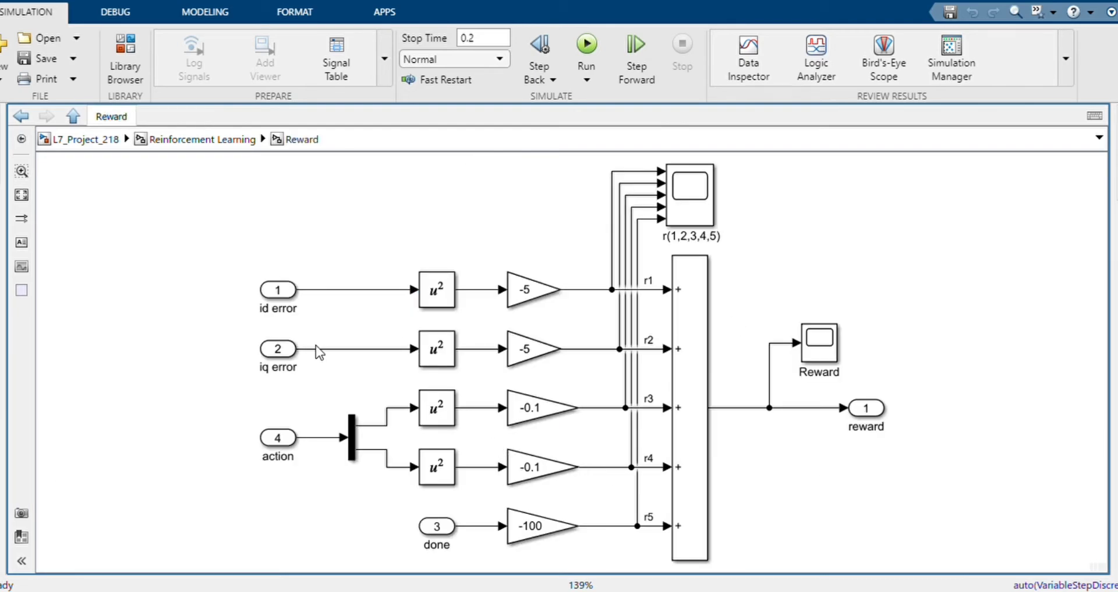
pyautogui.click(176, 140)
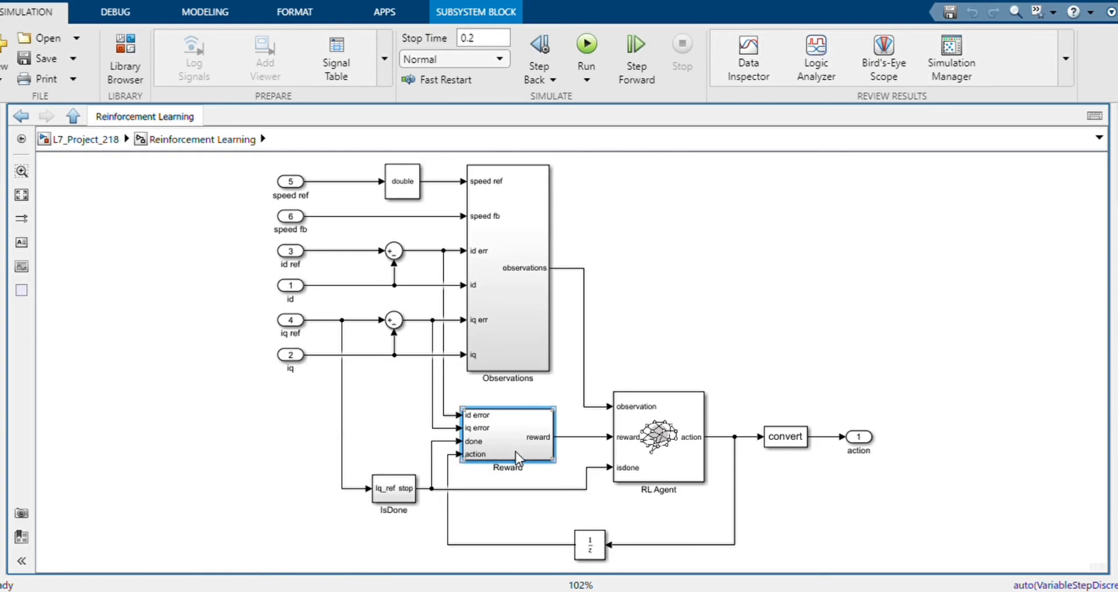
pyautogui.click(120, 145)
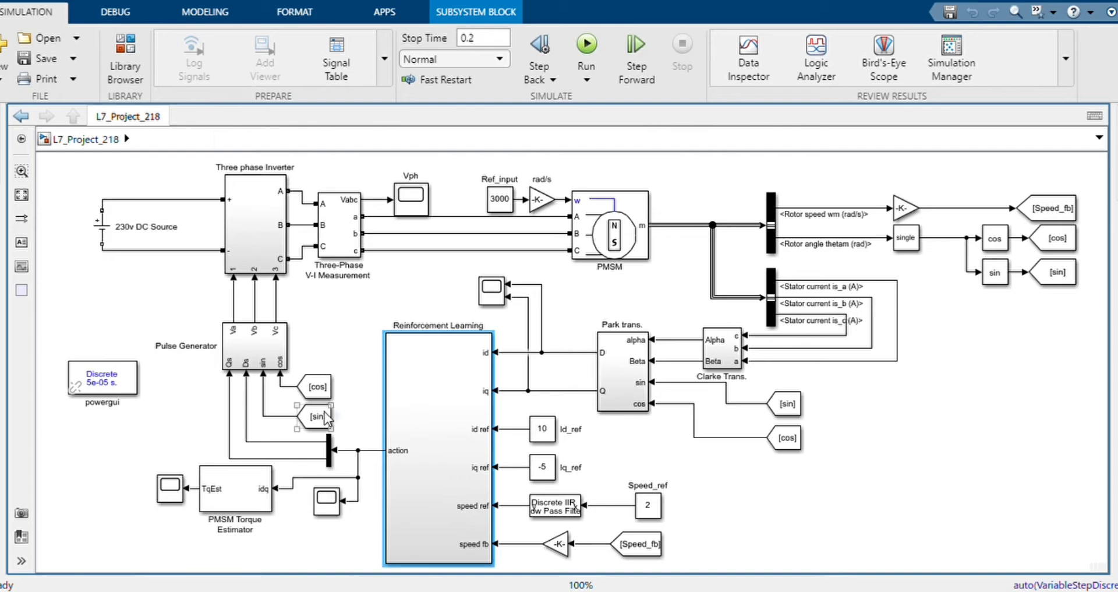
pyautogui.doubleClick(248, 349)
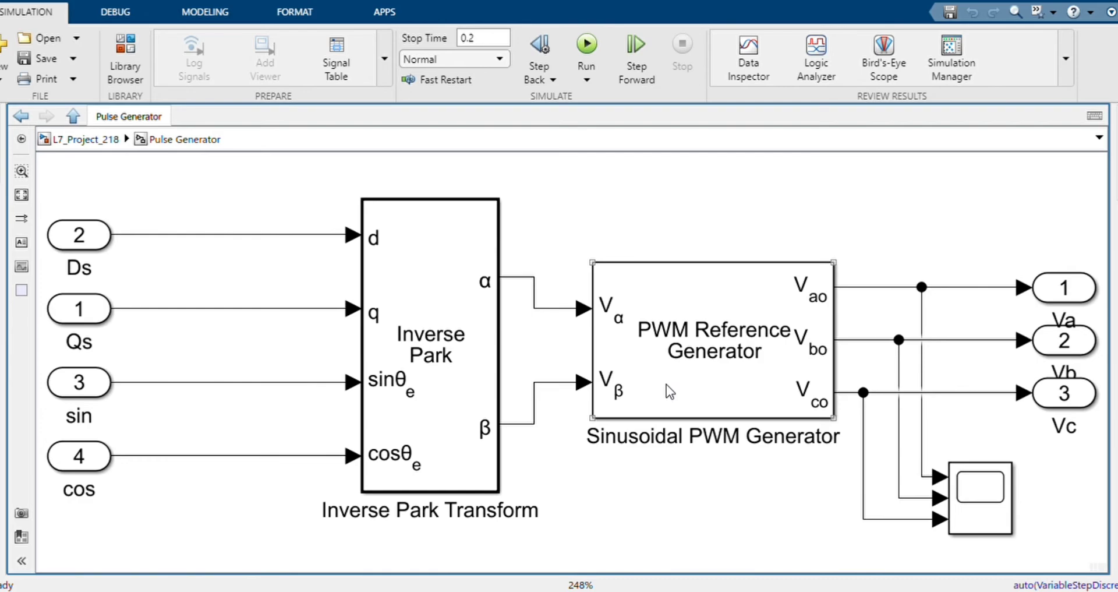
pyautogui.click(670, 392)
pyautogui.click(307, 342)
pyautogui.click(80, 143)
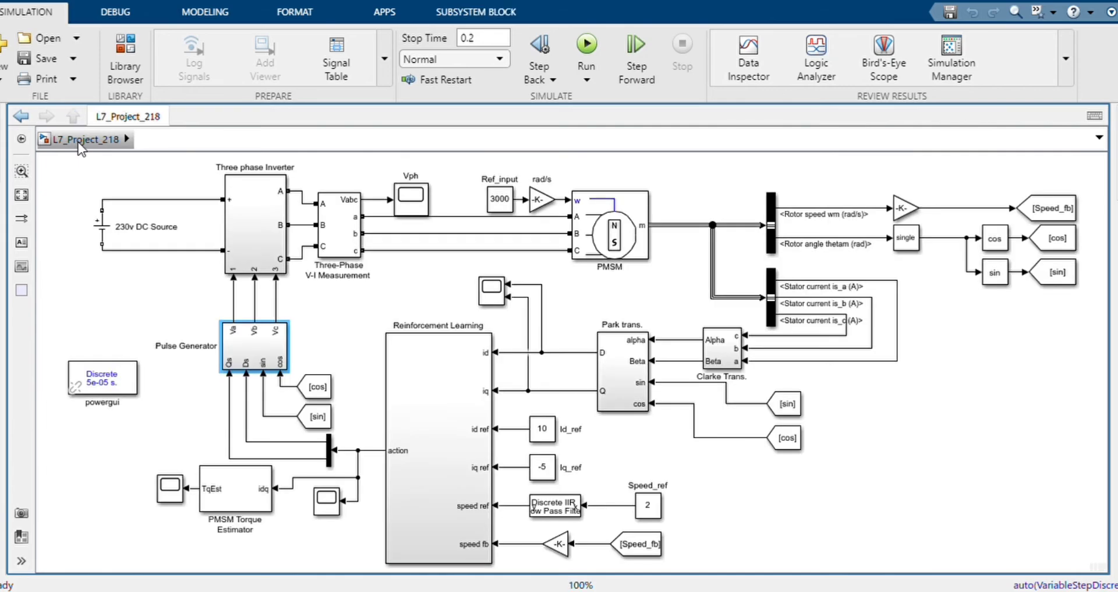
pyautogui.doubleClick(258, 233)
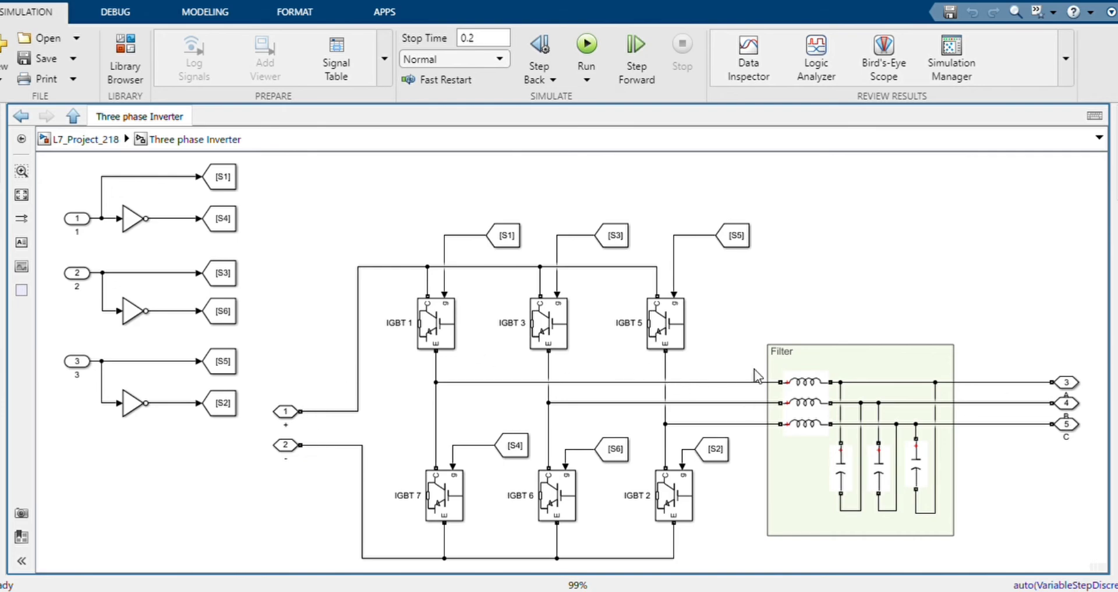
pyautogui.click(821, 379)
pyautogui.click(92, 145)
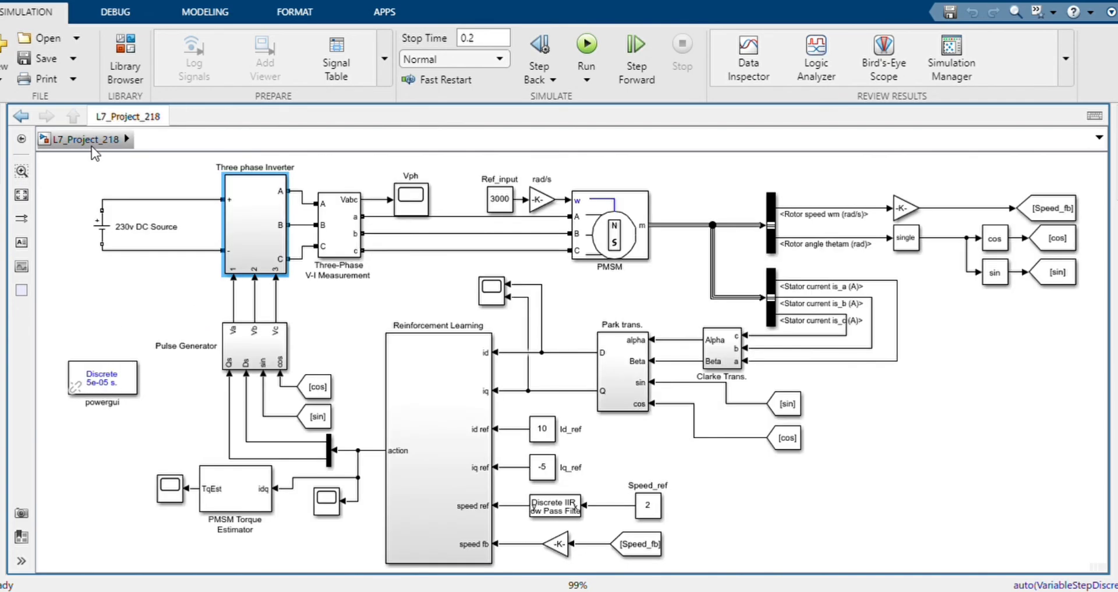
pyautogui.click(429, 282)
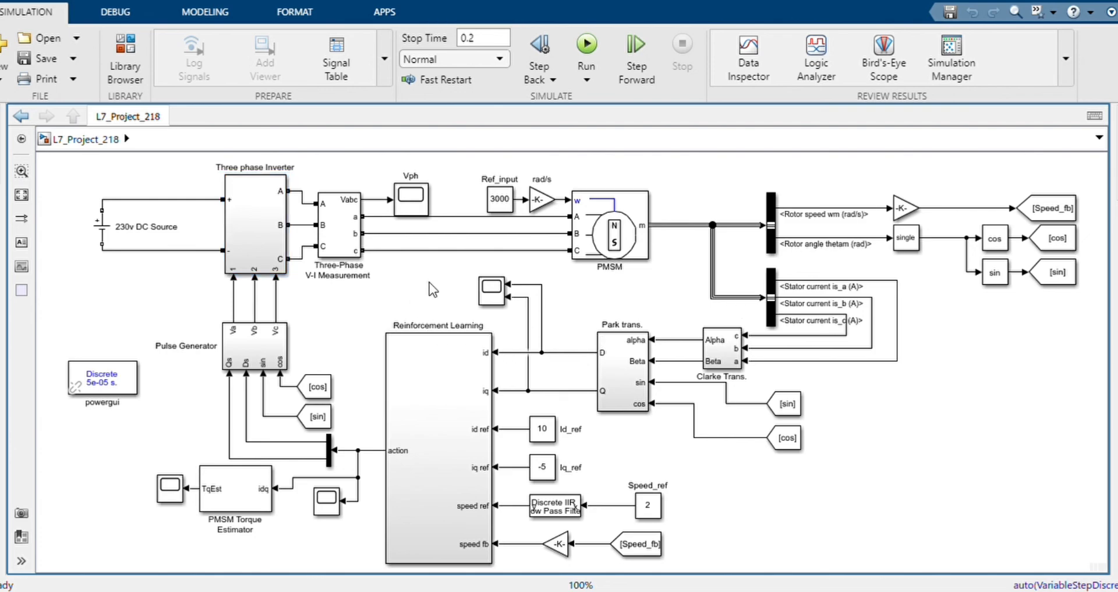